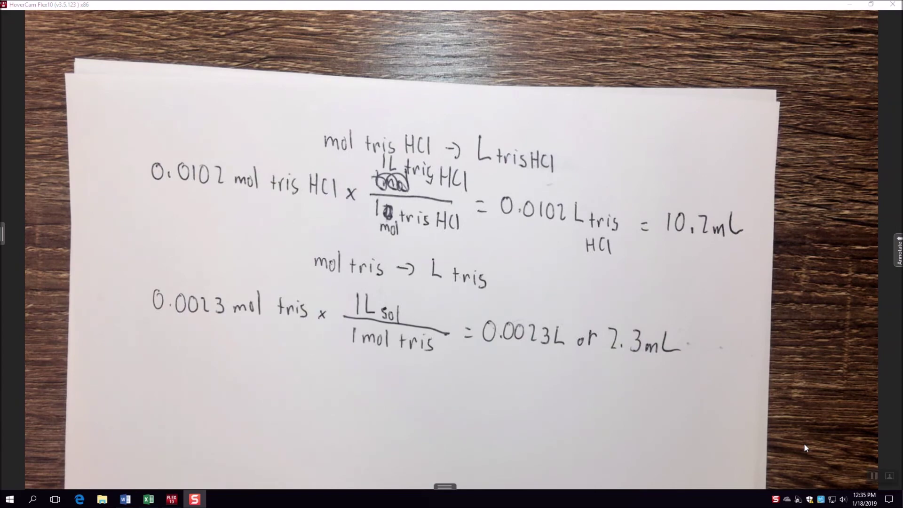
Step: Review the assigned pH in B23 and the pKa references in B20 and B24 of the Experiment 3 data sheet
left_click(878, 474)
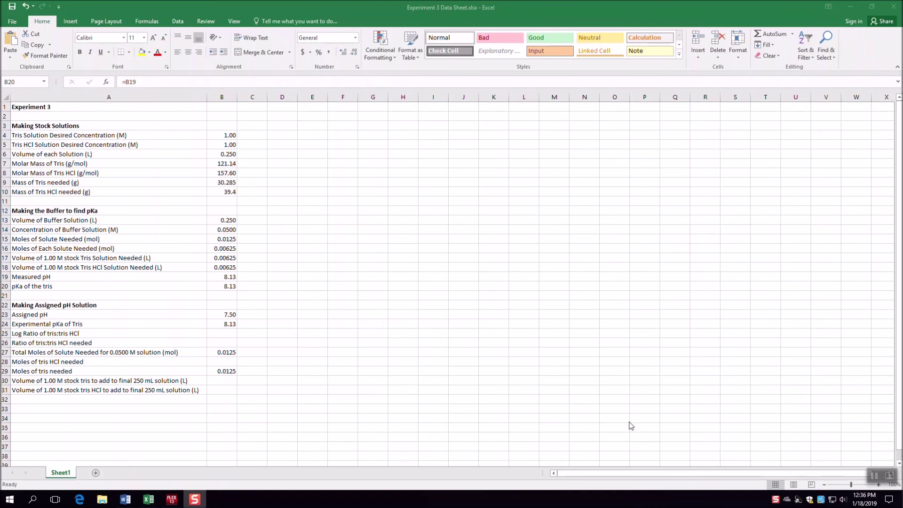
left_click(225, 314)
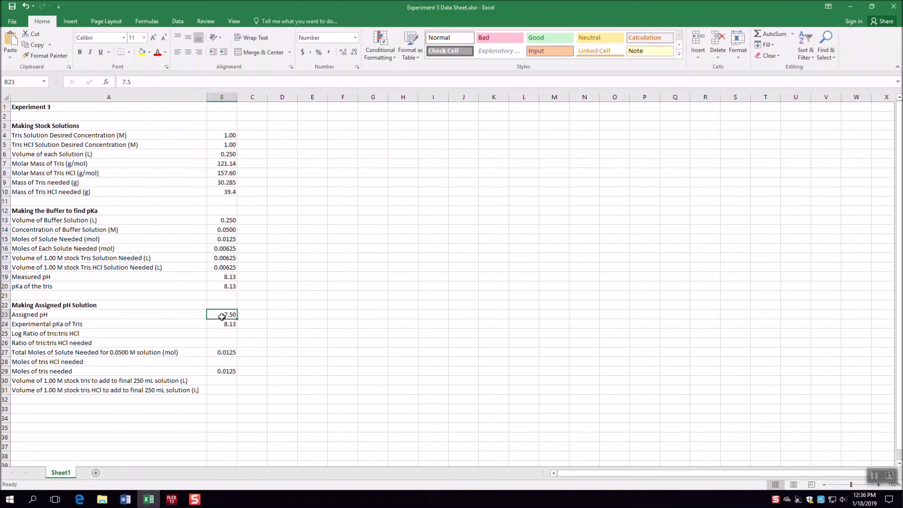
left_click(224, 324)
left_click(225, 285)
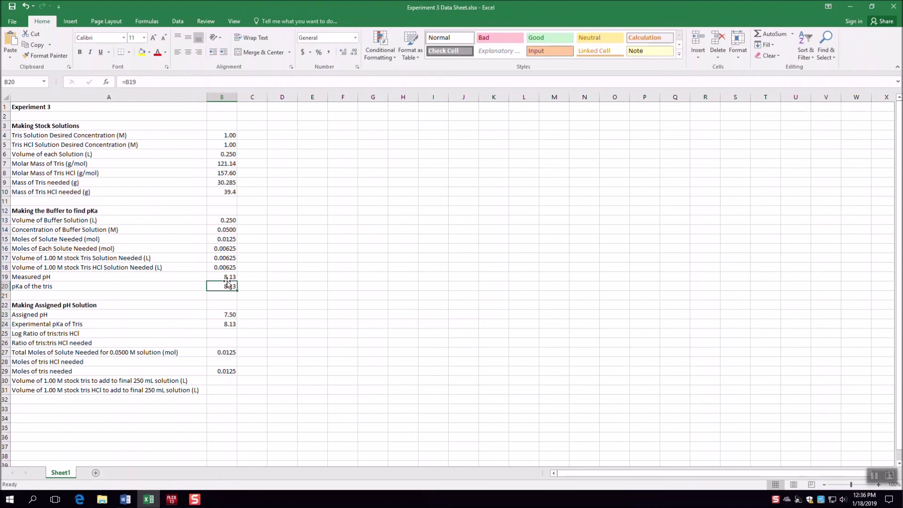
left_click(228, 325)
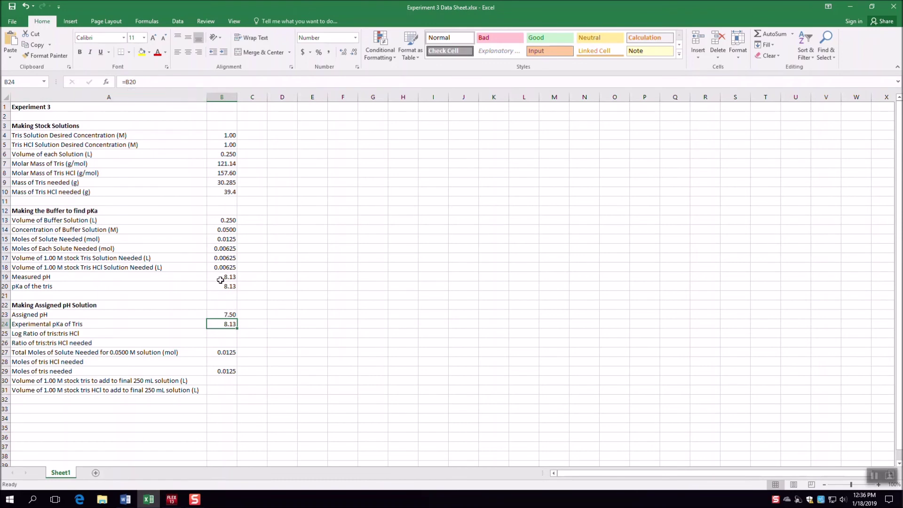
left_click(223, 315)
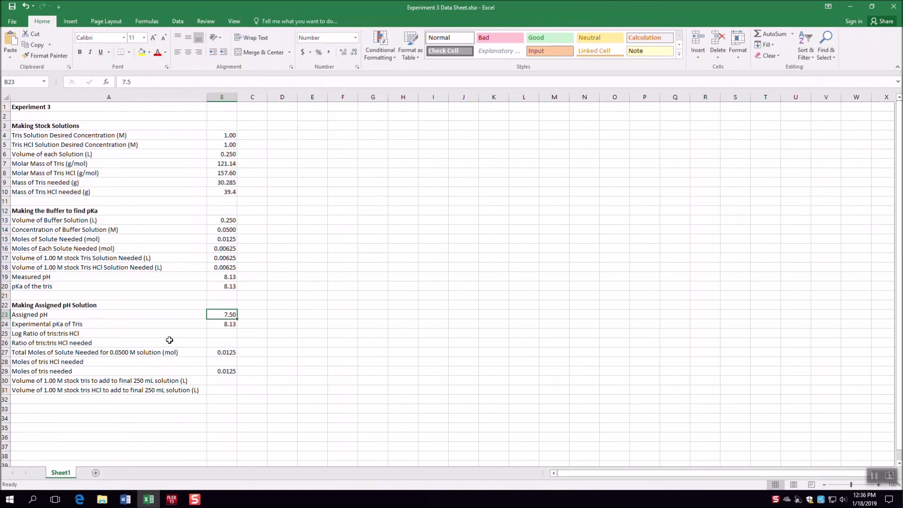
Step: Consult the handwritten pH equation in HoverCam, return to Excel, and calculate the log ratio of tris:tris HCl in B25 as =B23-B24
left_click(171, 499)
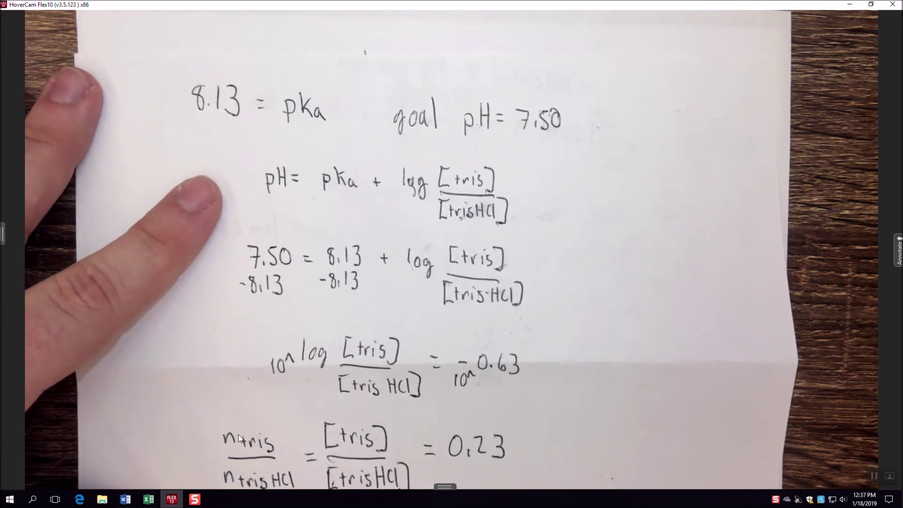
left_click(148, 498)
left_click(224, 332)
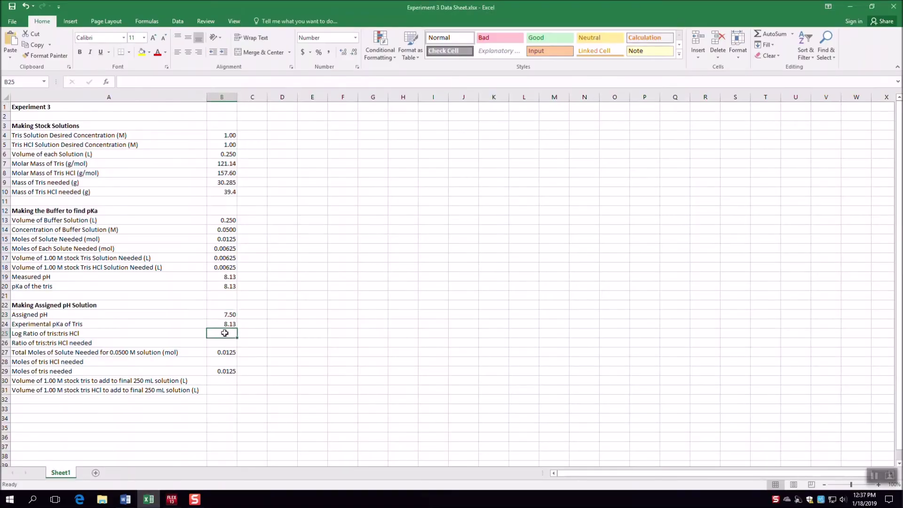
type("=")
left_click(223, 313)
type("-")
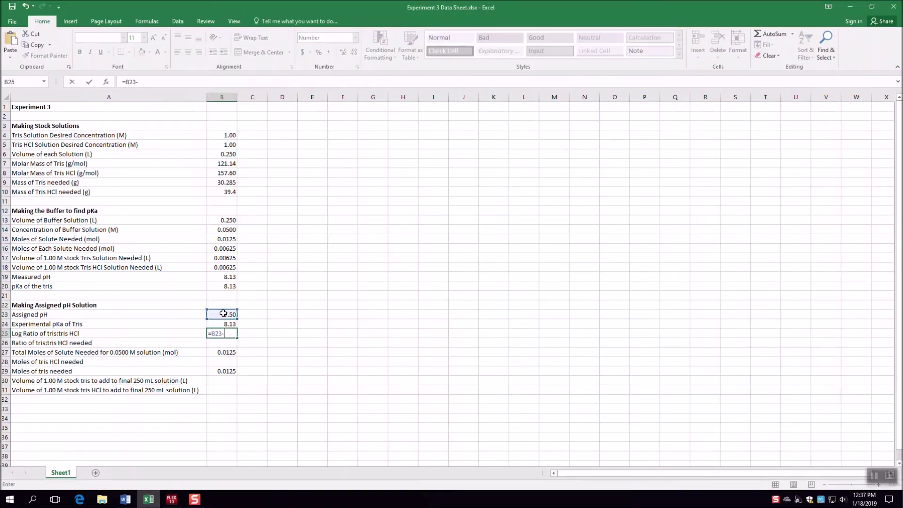
left_click(215, 321)
key("Return")
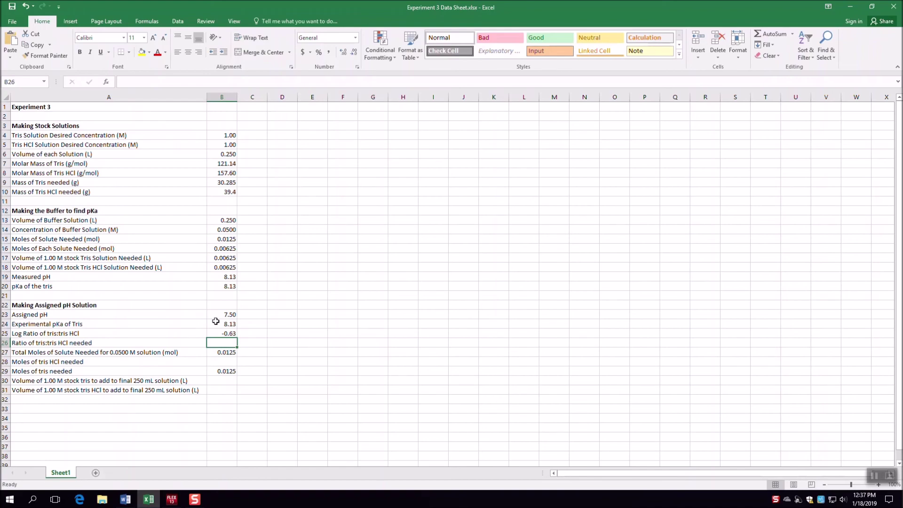
Step: Check the handwritten antilog step in HoverCam, and in Excel calculate the needed tris:tris HCl ratio in B26 as =10^B25
left_click(172, 499)
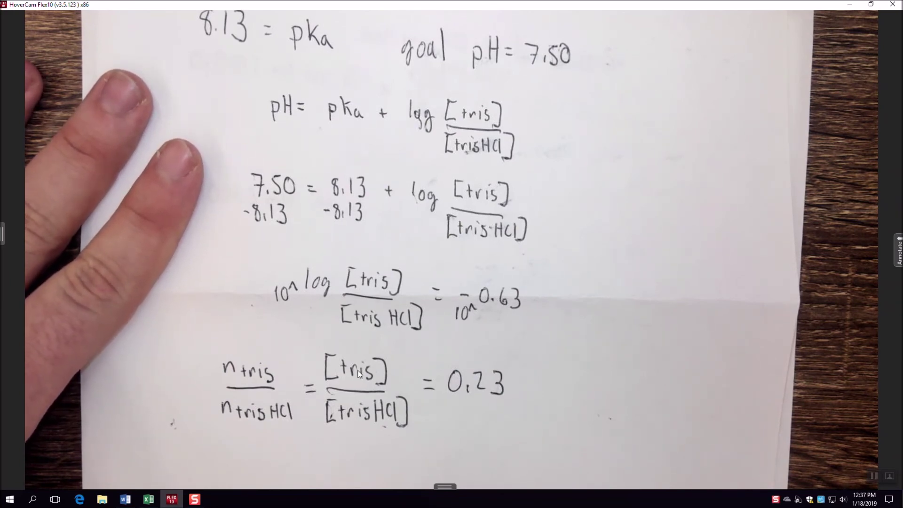
left_click(148, 499)
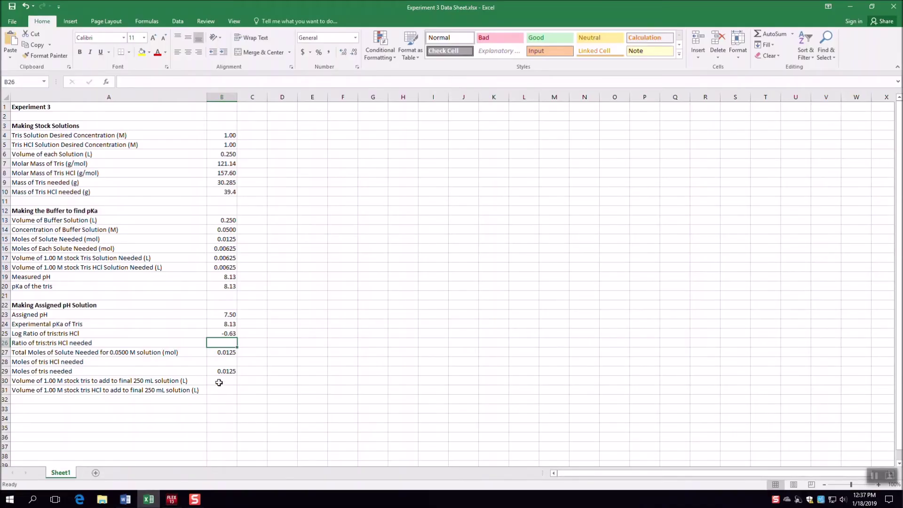
type("=")
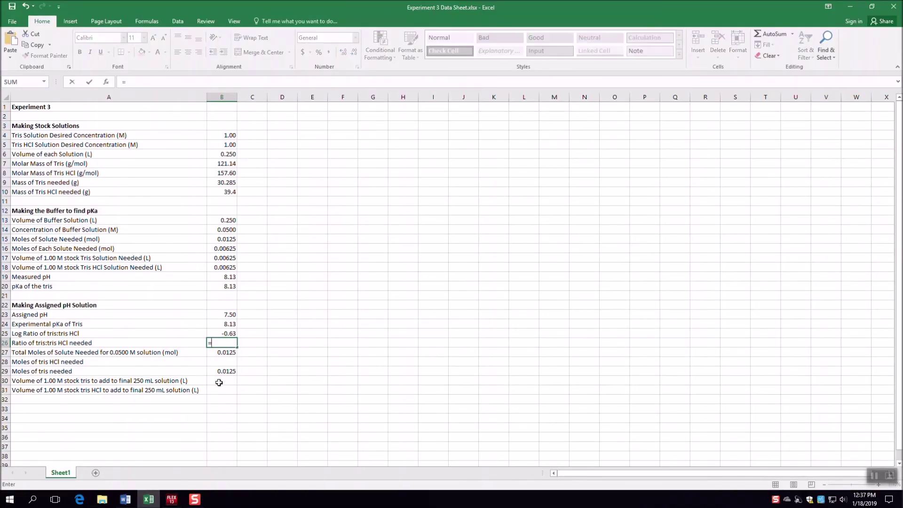
type("10^")
left_click(230, 333)
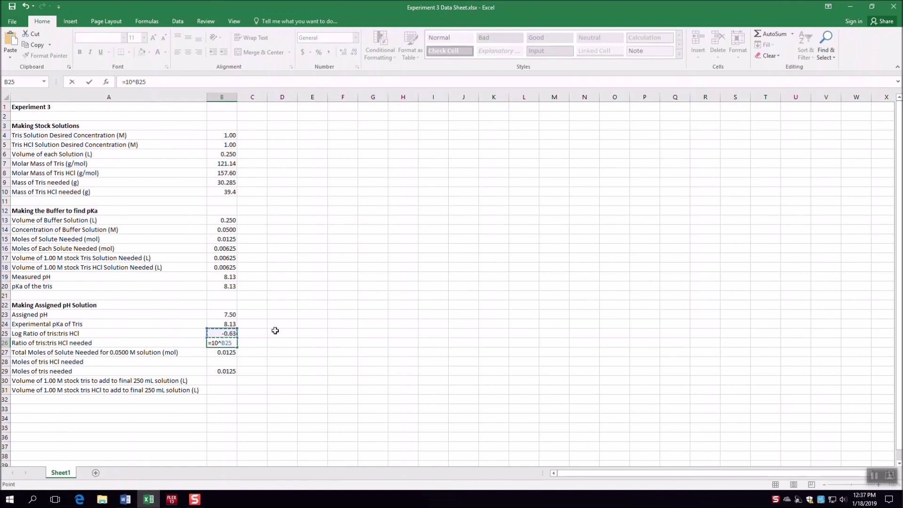
key("Return")
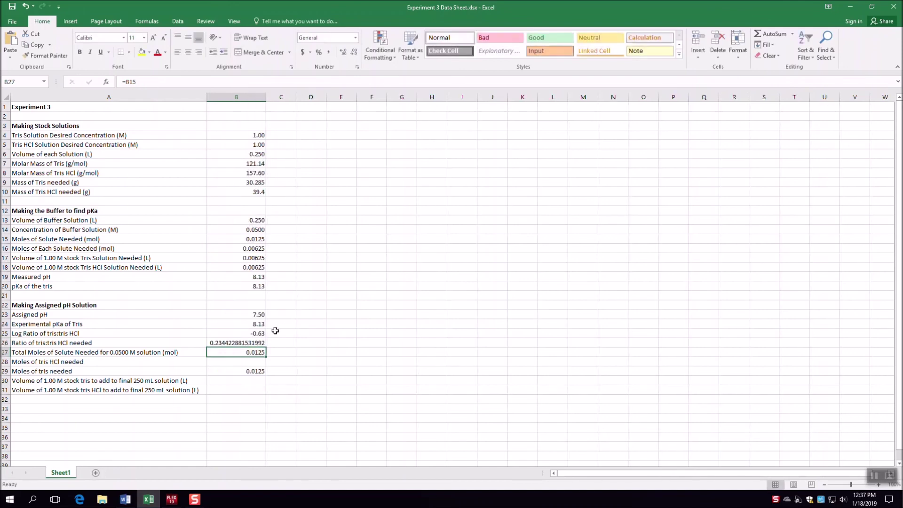
Step: Reduce the tris:tris HCl ratio in B26 to three decimal places and narrow column B to fit its values
left_click(255, 342)
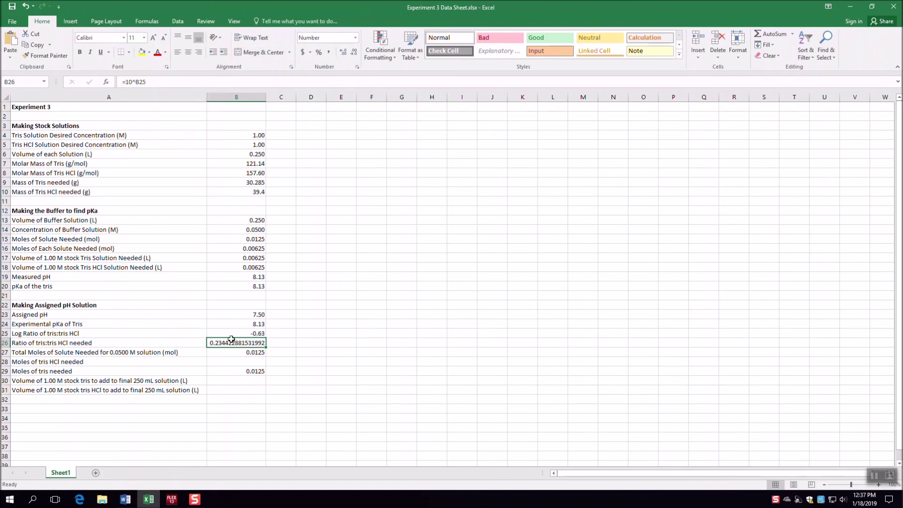
left_click(355, 52)
left_click(355, 52)
left_click(355, 52)
left_click(355, 52)
left_click(355, 52)
left_click(354, 52)
left_click(354, 52)
left_click(354, 53)
left_click(355, 52)
left_click(355, 52)
left_click(354, 52)
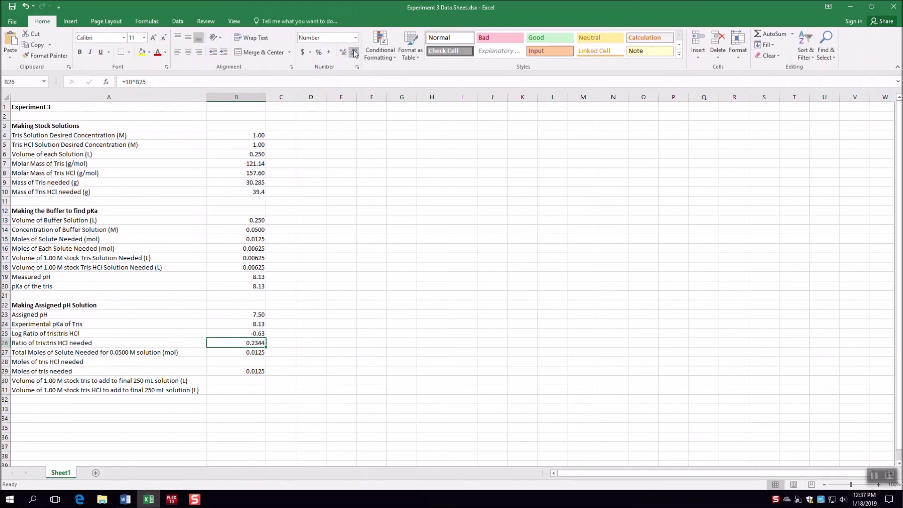
left_click_drag(266, 98, 245, 97)
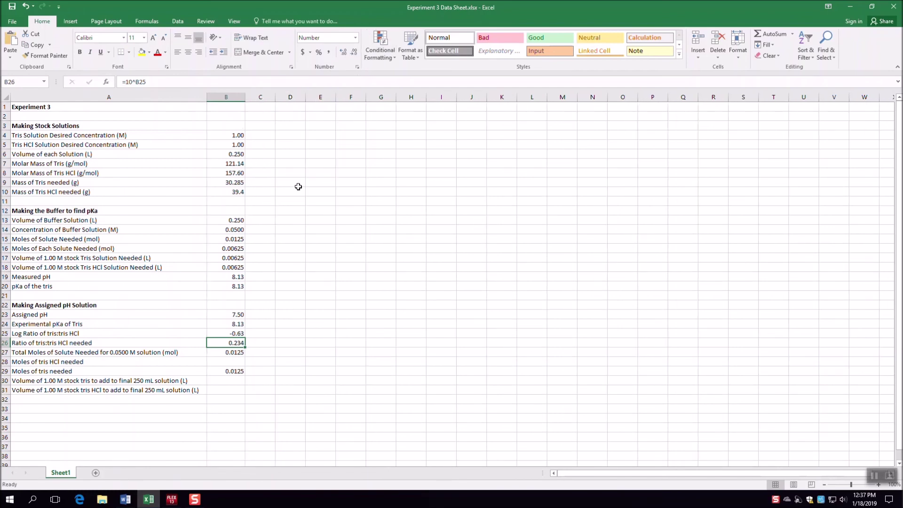
Step: Check the total moles and the handwritten mole derivation in HoverCam, and in Excel enter =B27(1+B26) in B28 for the moles of tris HCl
left_click(227, 352)
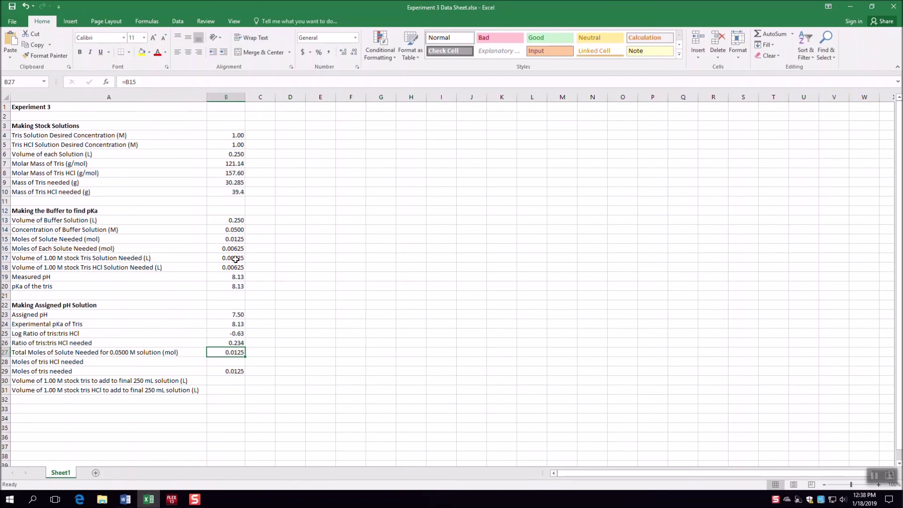
mouse_move(172, 501)
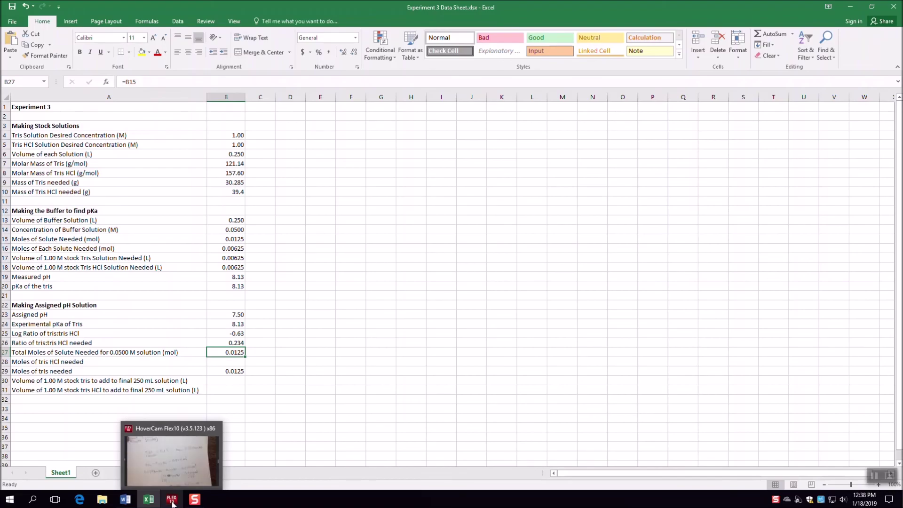
left_click(172, 501)
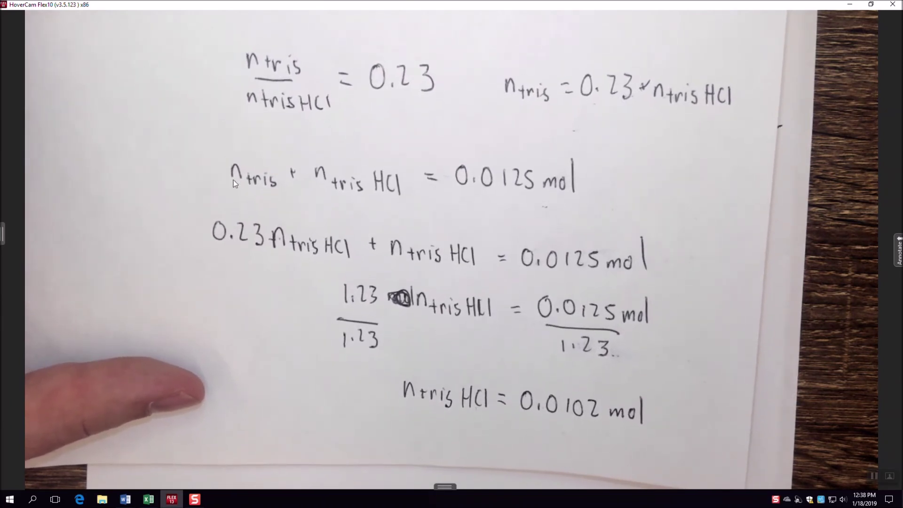
left_click(147, 499)
left_click(238, 362)
type("=")
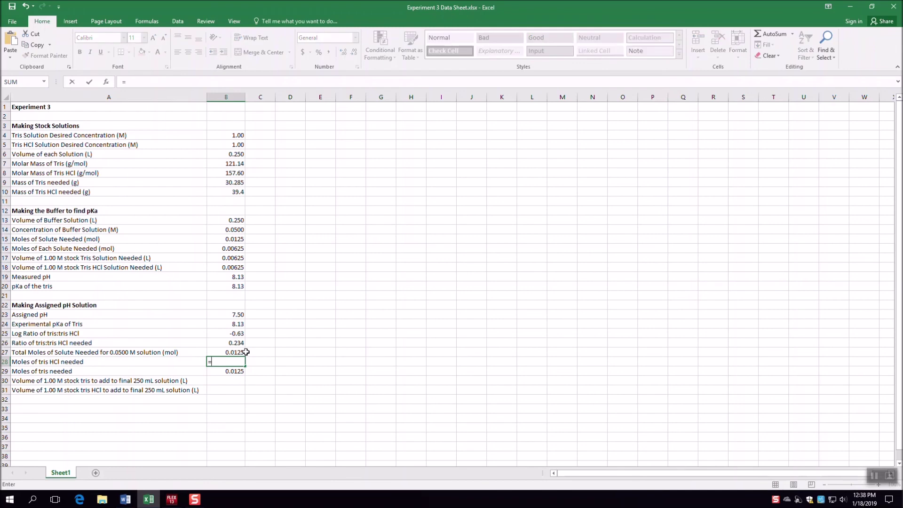
left_click(222, 351)
type("(1+")
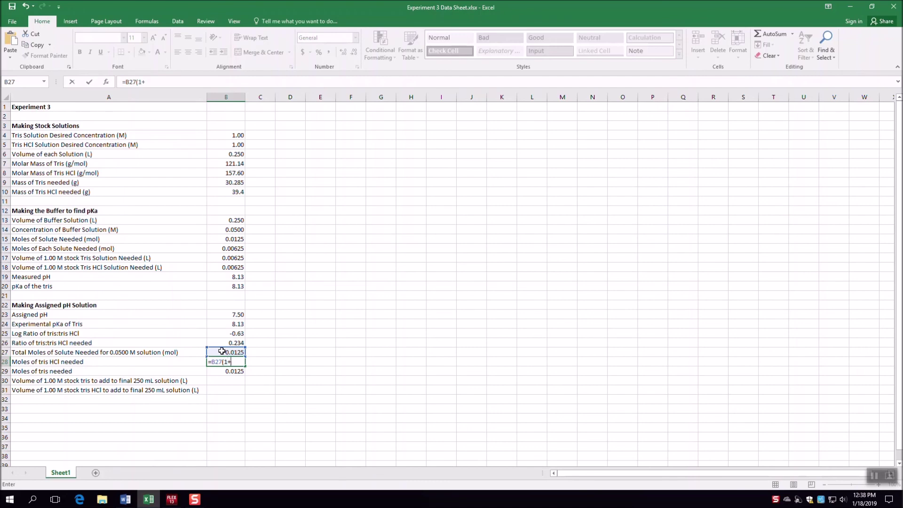
left_click(219, 343)
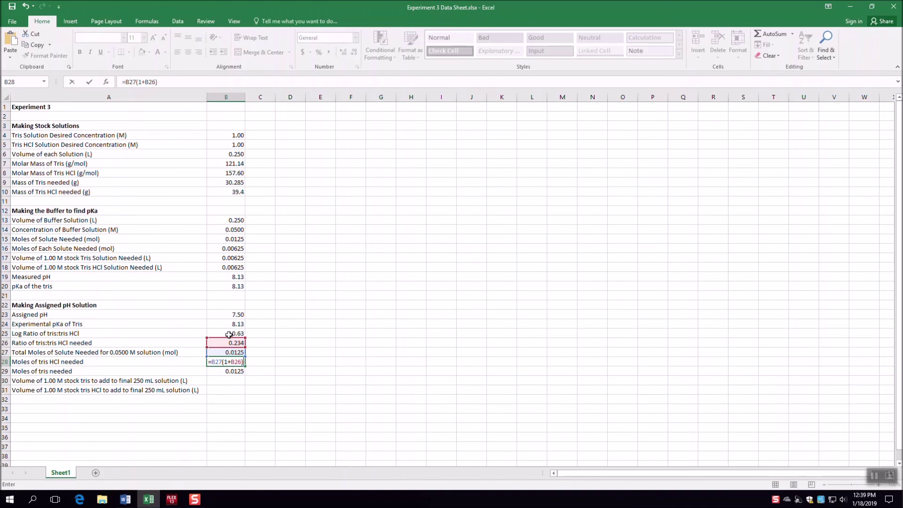
key("Left")
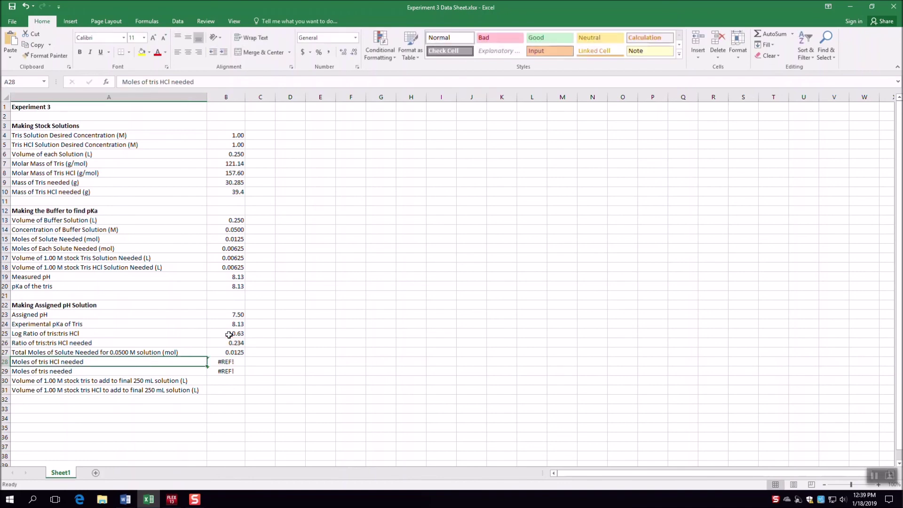
Step: Insert the missing division sign in the moles of tris HCl formula so B28 reads =B27/(1+B26)
double_click(223, 362)
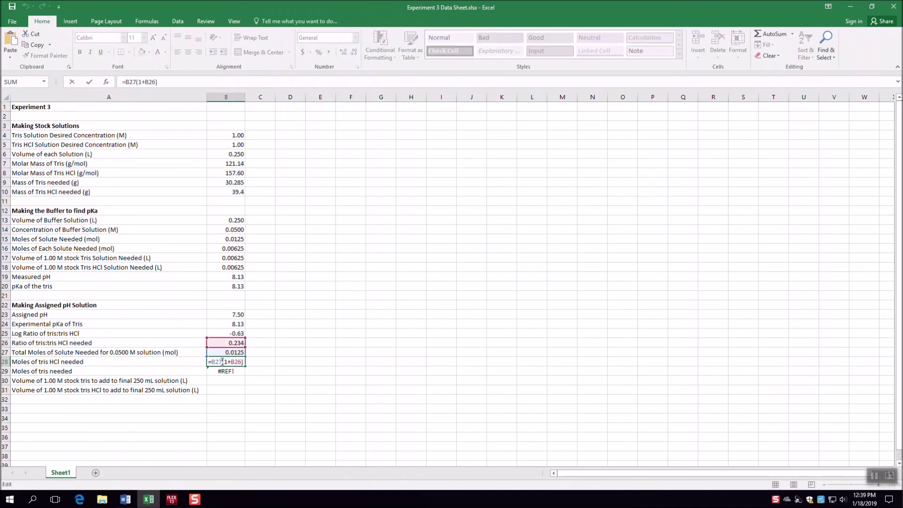
type("/")
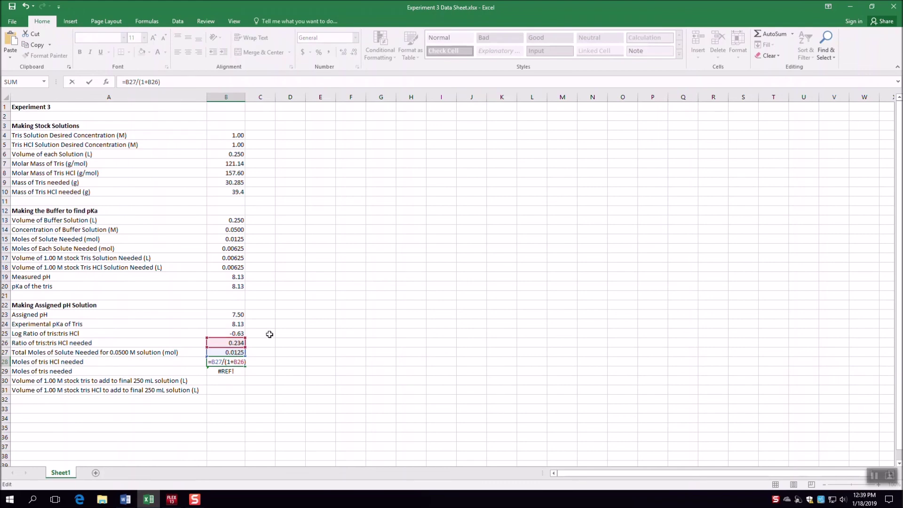
key("Return")
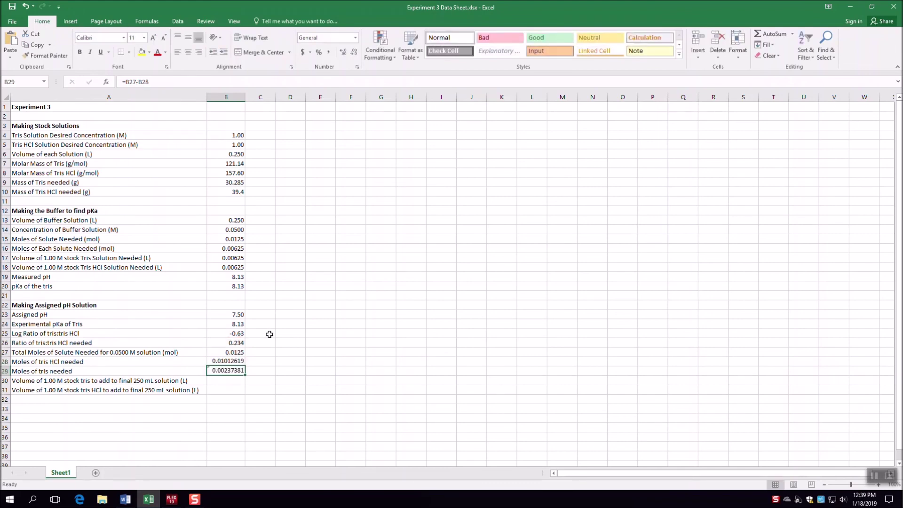
Step: Format the moles of tris HCl needed in B28 to five decimal places
left_click(231, 361)
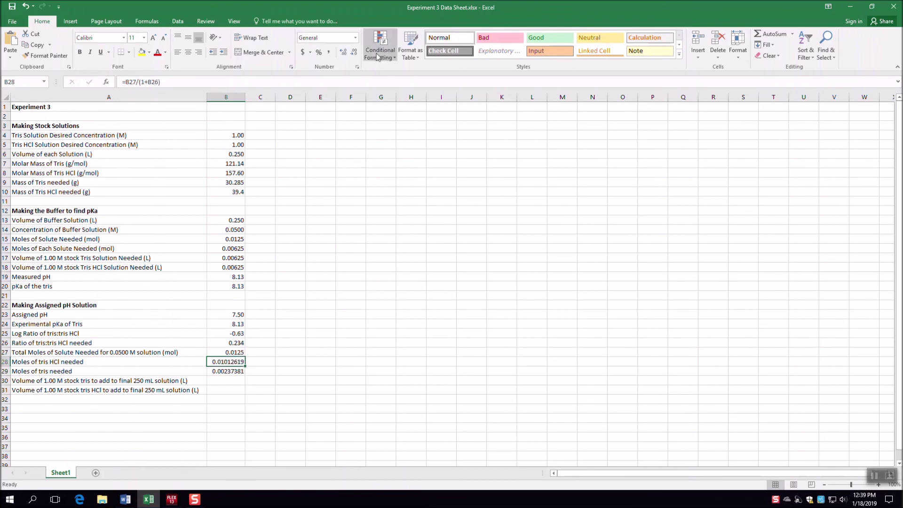
left_click(353, 55)
left_click(354, 54)
left_click(354, 55)
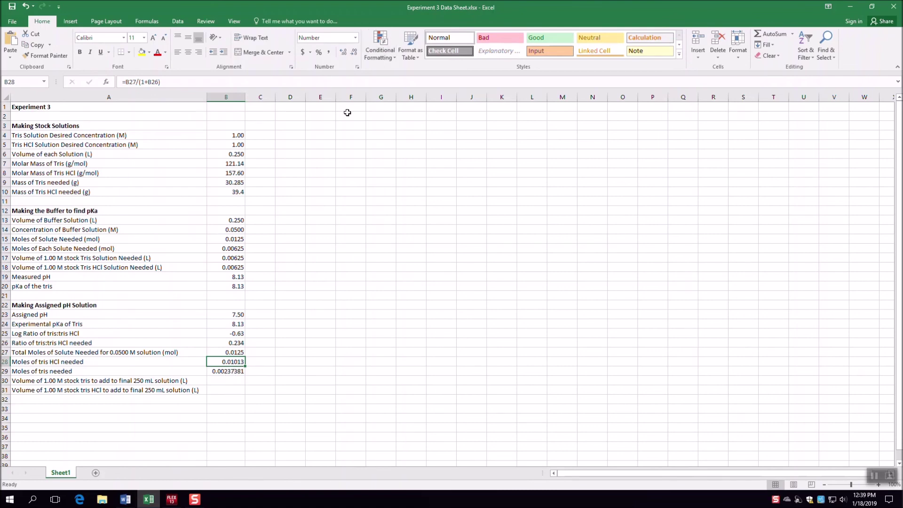
Step: Review the moles of tris formula in B29 and format its value to five decimal places
left_click(228, 369)
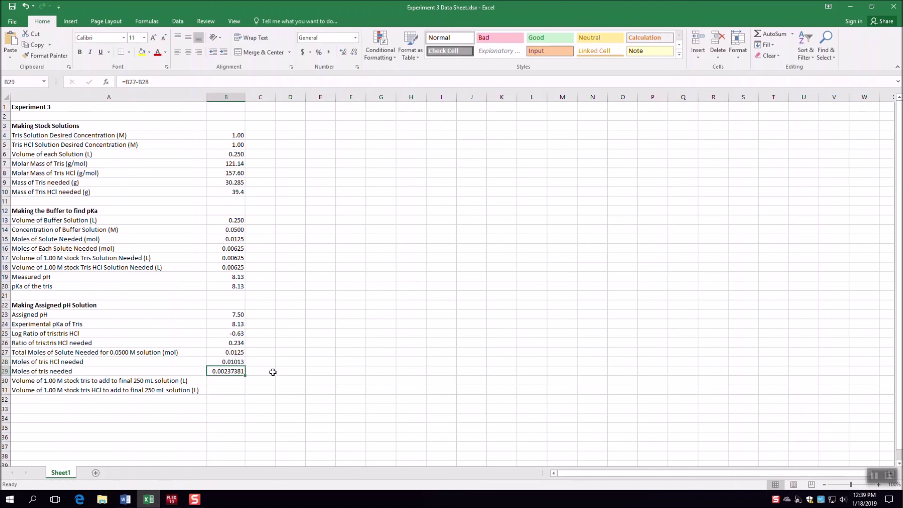
double_click(240, 372)
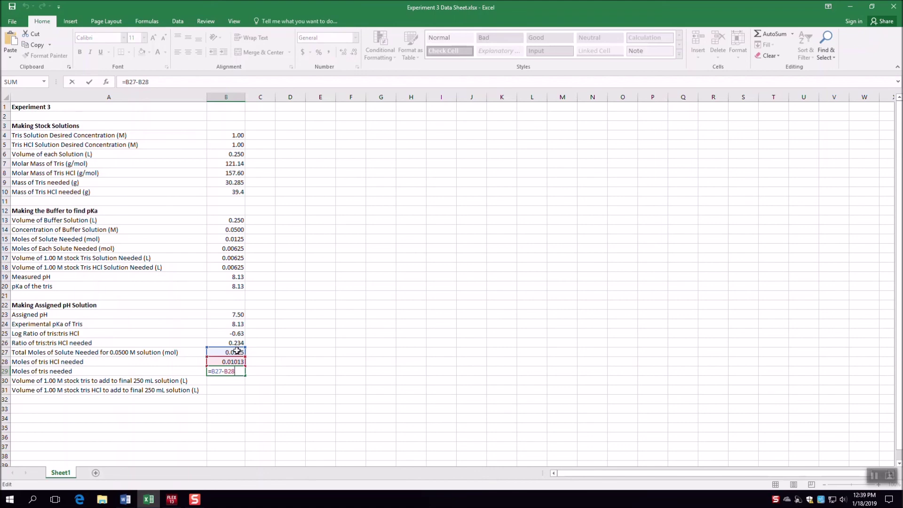
key("ctrl+Return")
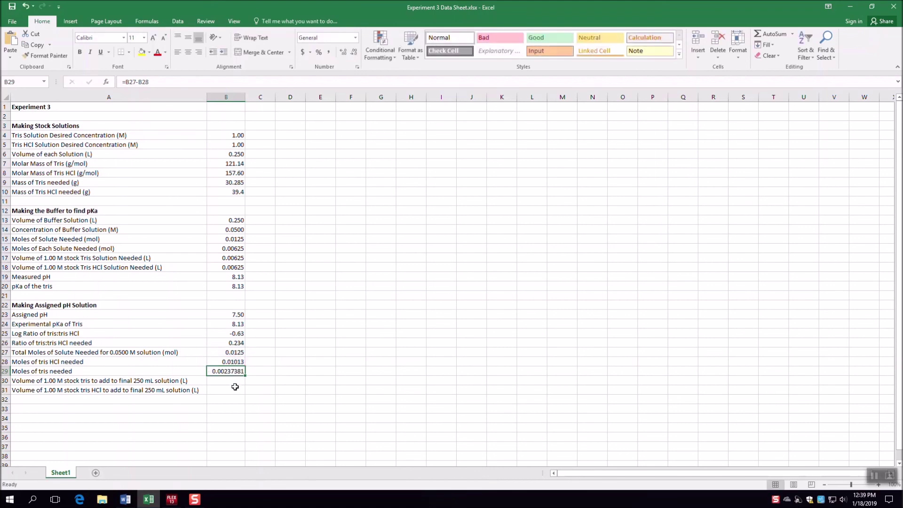
left_click(354, 51)
left_click(354, 52)
left_click(354, 52)
Step: Enter =B29*B4 in B30 for the volume of 1.00 M stock tris to add
left_click(224, 378)
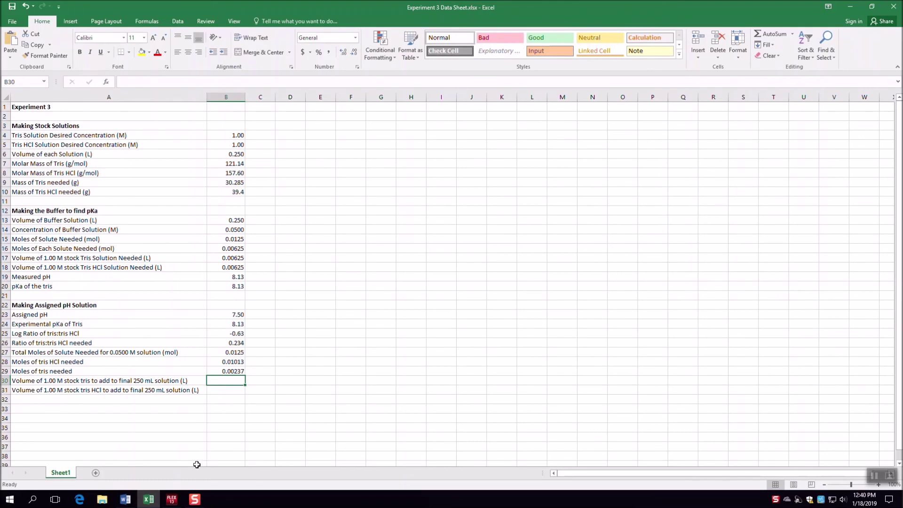
type("=")
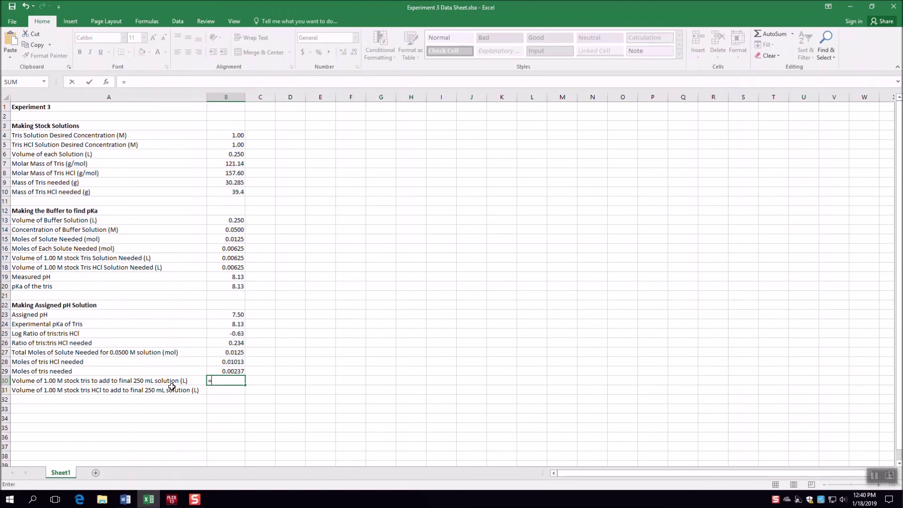
left_click(221, 369)
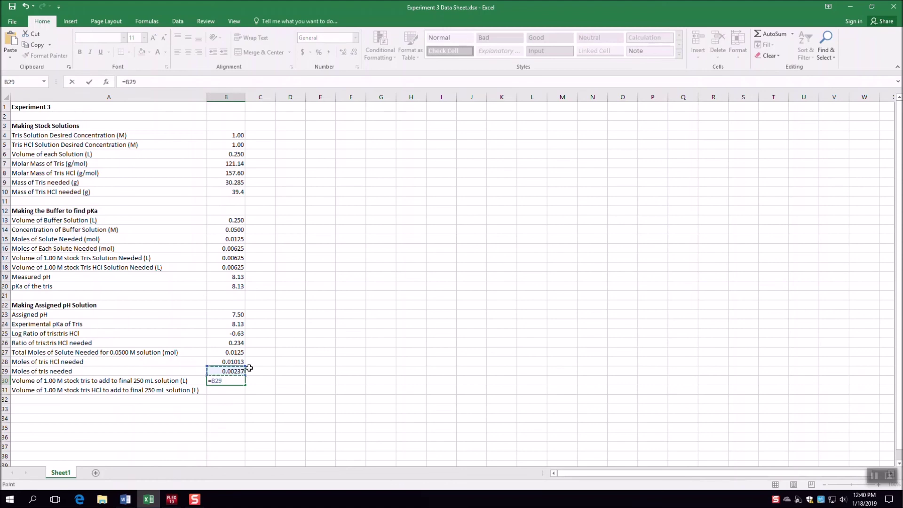
type("*")
left_click(238, 134)
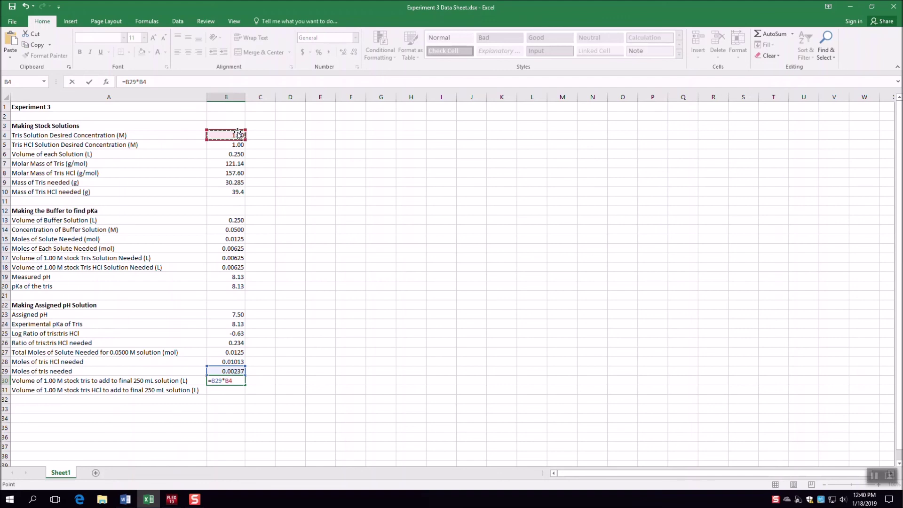
key("Return")
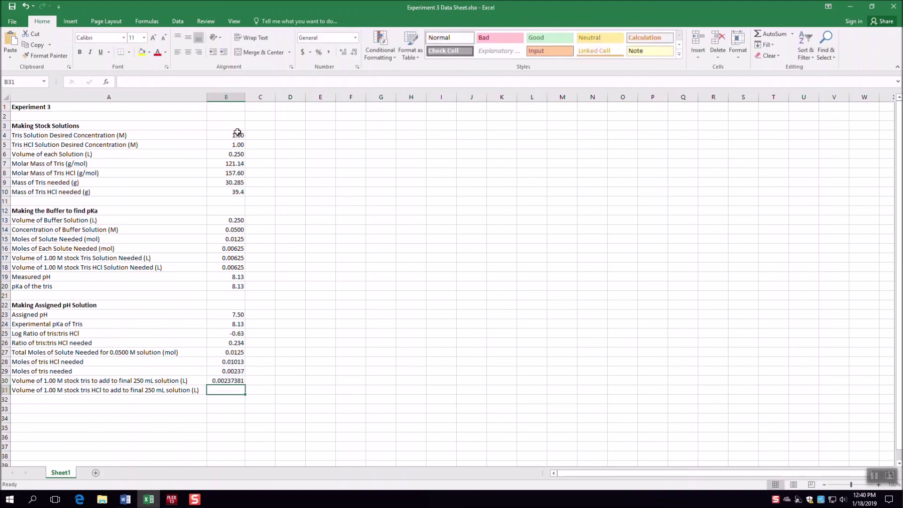
Step: Check the litre unit in the A30 label and format the stock tris volume in B30 to five decimal places
left_click(221, 380)
double_click(188, 380)
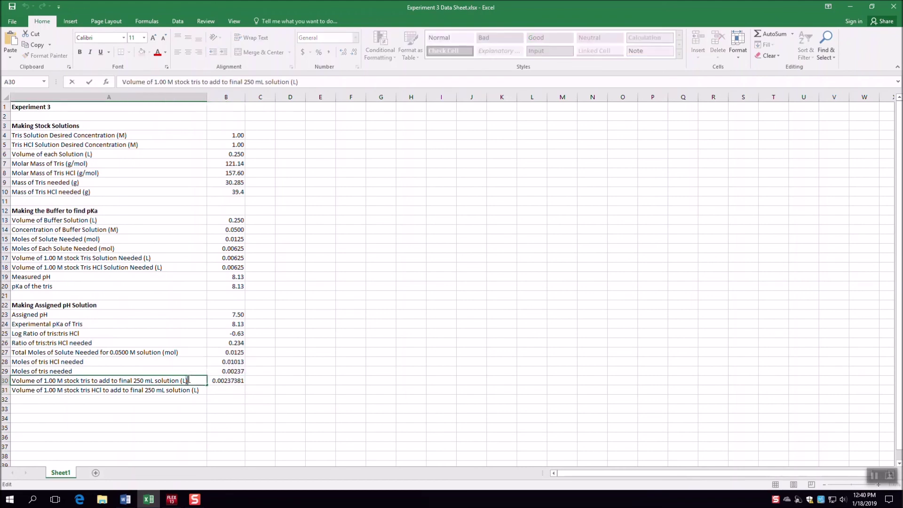
left_click_drag(187, 380, 178, 380)
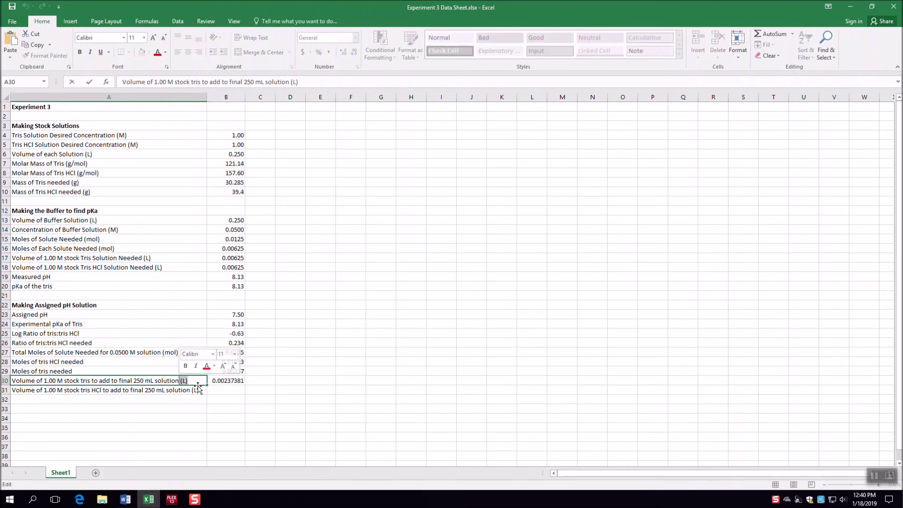
left_click(227, 380)
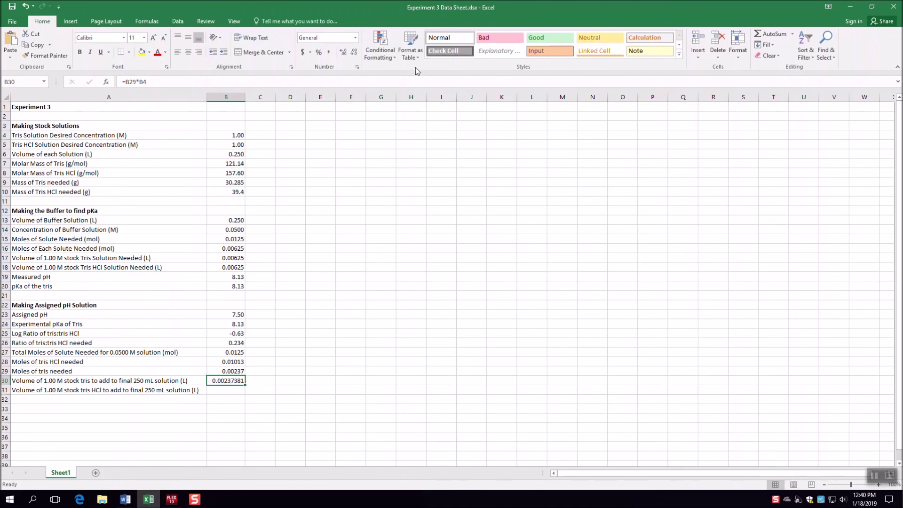
left_click(353, 53)
left_click(353, 53)
left_click(353, 53)
Step: Enter =B28*B5 in B31 for the volume of 1.00 M stock tris HCl to add
left_click(233, 391)
type("=")
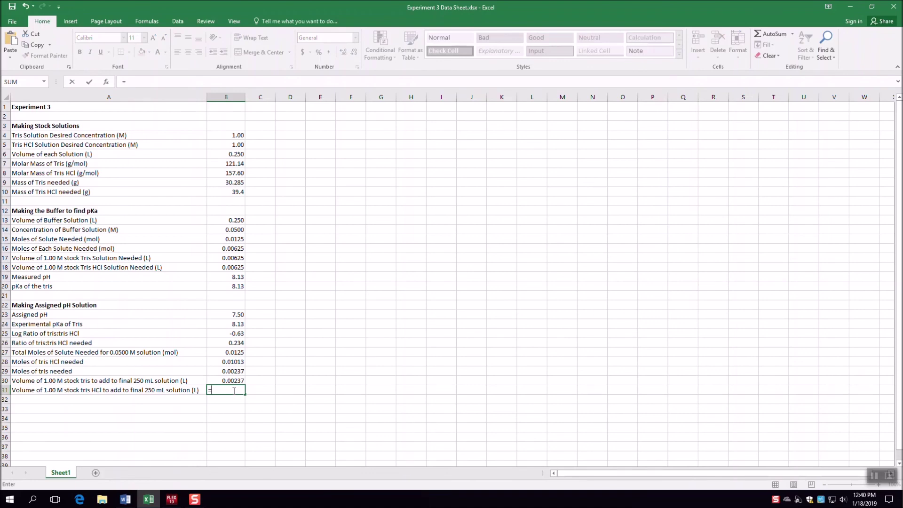
left_click(229, 362)
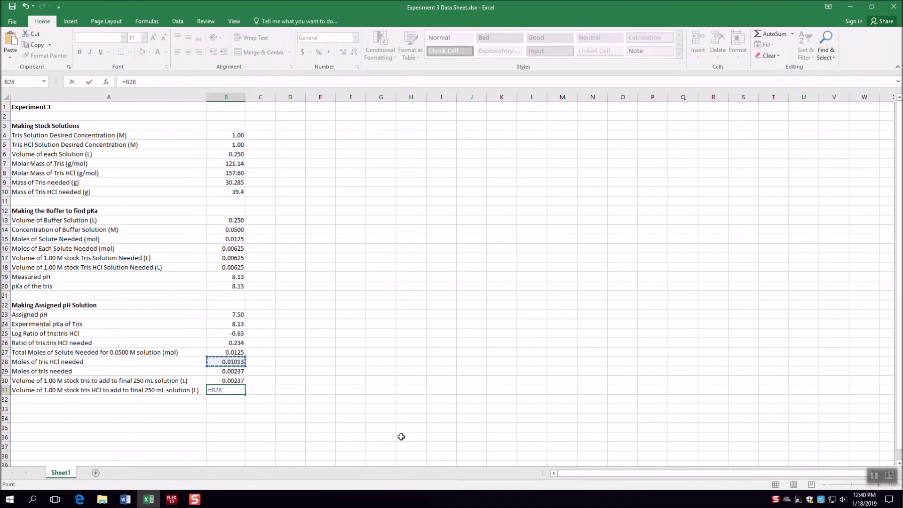
type("*")
left_click(228, 146)
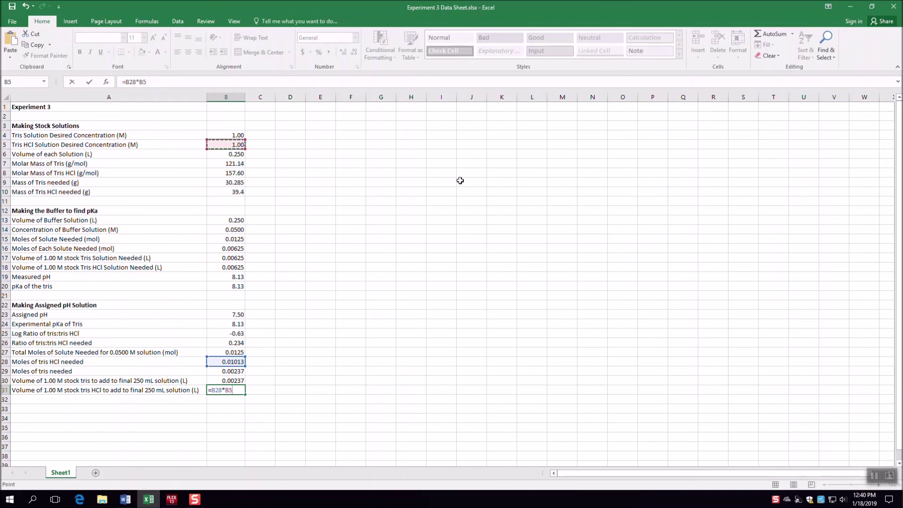
key("Return")
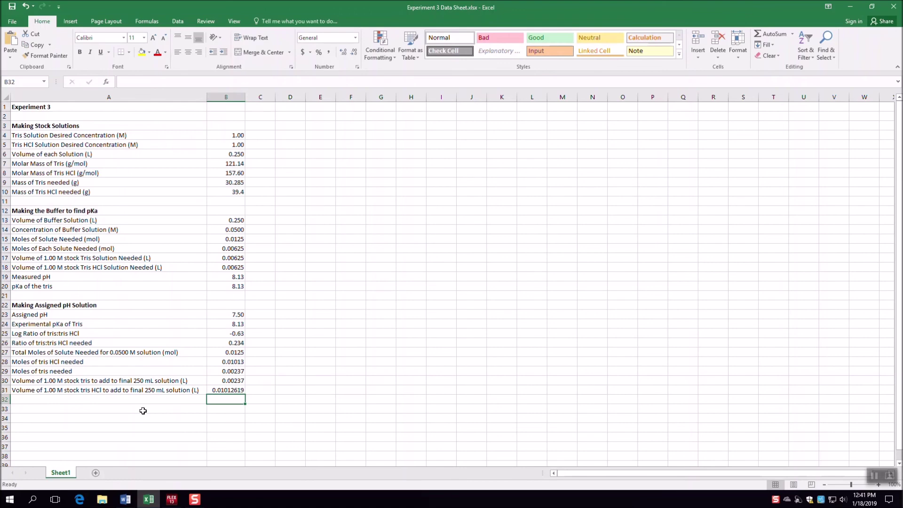
Step: Format the stock tris HCl volume in B31 to five decimal places
left_click(228, 390)
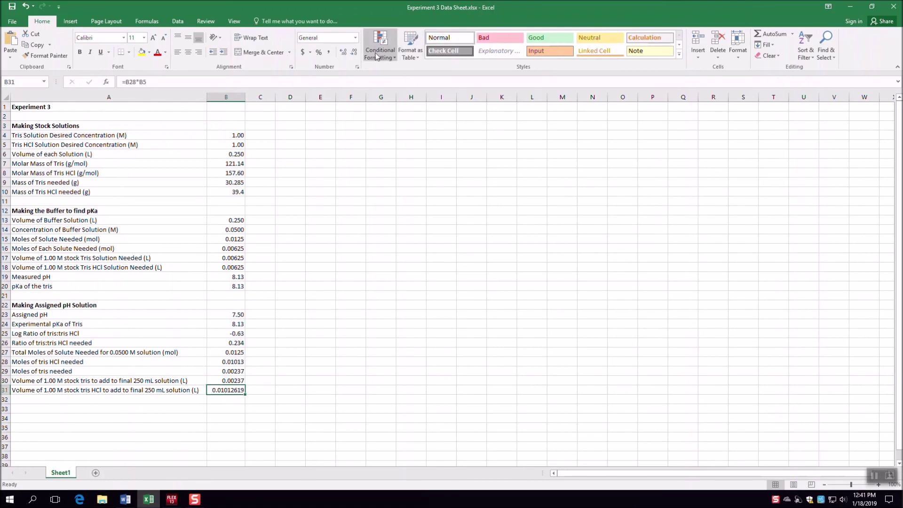
left_click(354, 52)
left_click(354, 52)
left_click(354, 52)
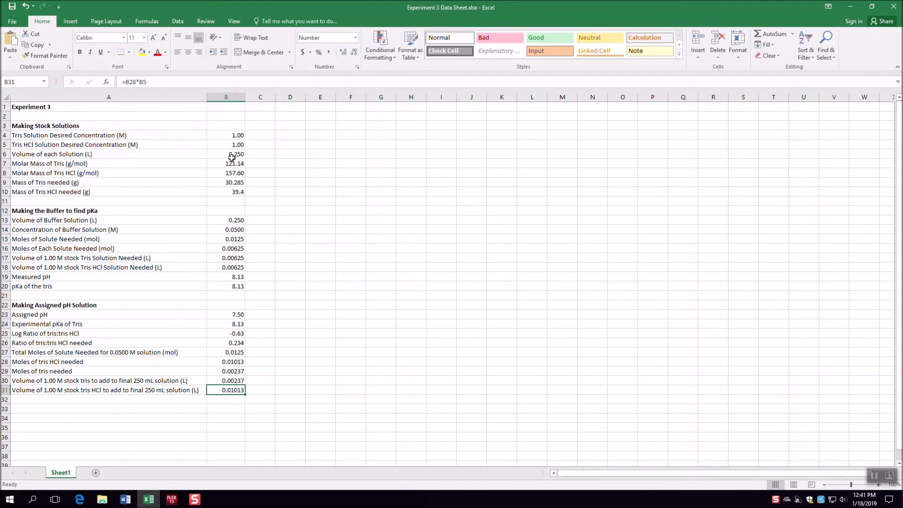
Step: Review the assigned pH entry in B23 and the ratio, mole and volume formulas in B25 through B31
left_click(229, 314)
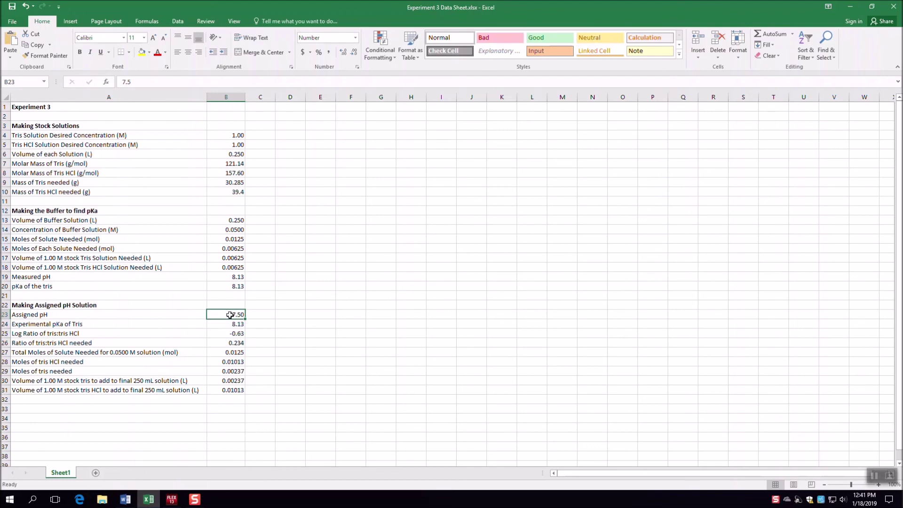
left_click(231, 333)
left_click(227, 343)
left_click(228, 354)
left_click(223, 363)
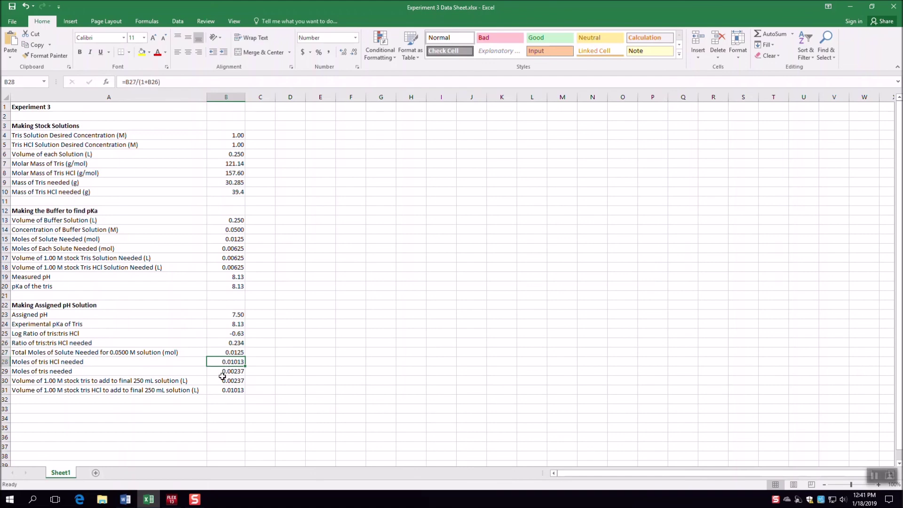
left_click(222, 372)
left_click(224, 381)
left_click(224, 390)
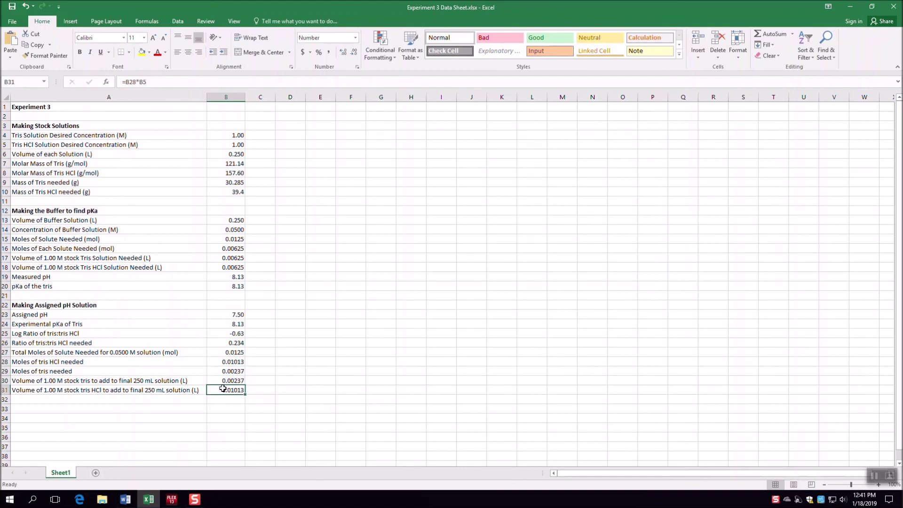
Step: Clear the assigned pH in B23 and re-enter 7.5 to test the dependent formulas
left_click(230, 316)
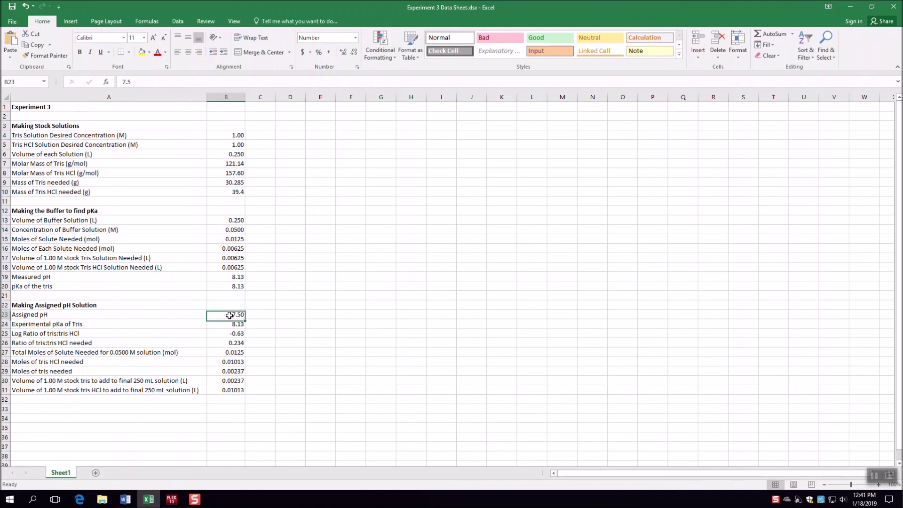
key("Delete")
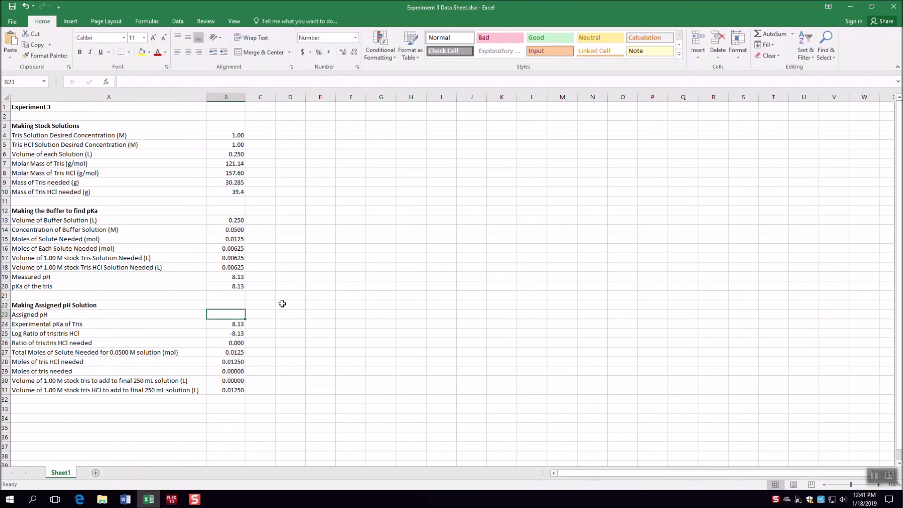
type("7.5")
key("Return")
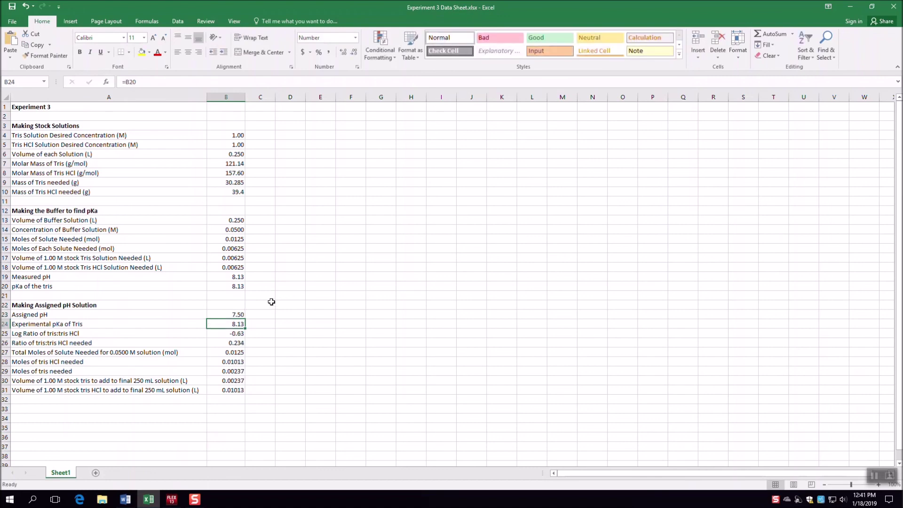
Step: Check the pH and pKa cells in both buffer sections, clear the measured pH in B19 and re-enter 8.13
left_click(221, 277)
left_click_drag(221, 277, 221, 283)
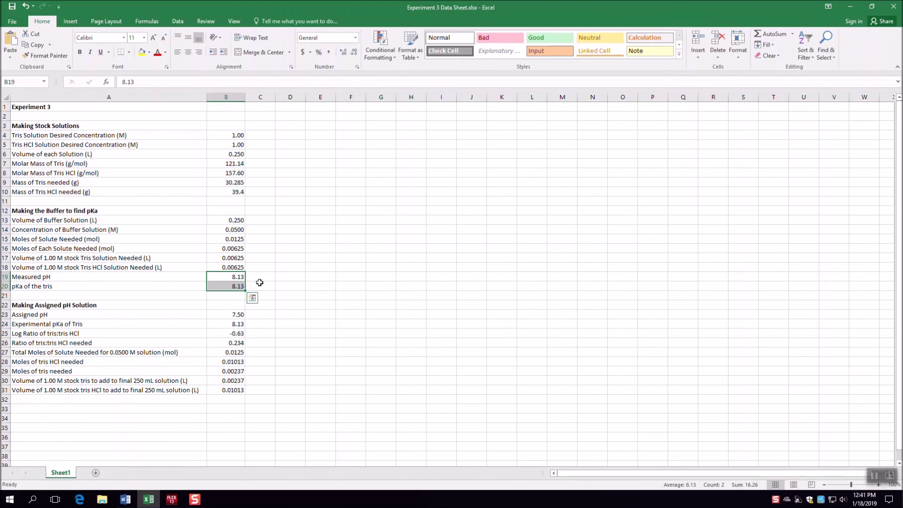
left_click(222, 317)
left_click_drag(222, 316, 222, 325)
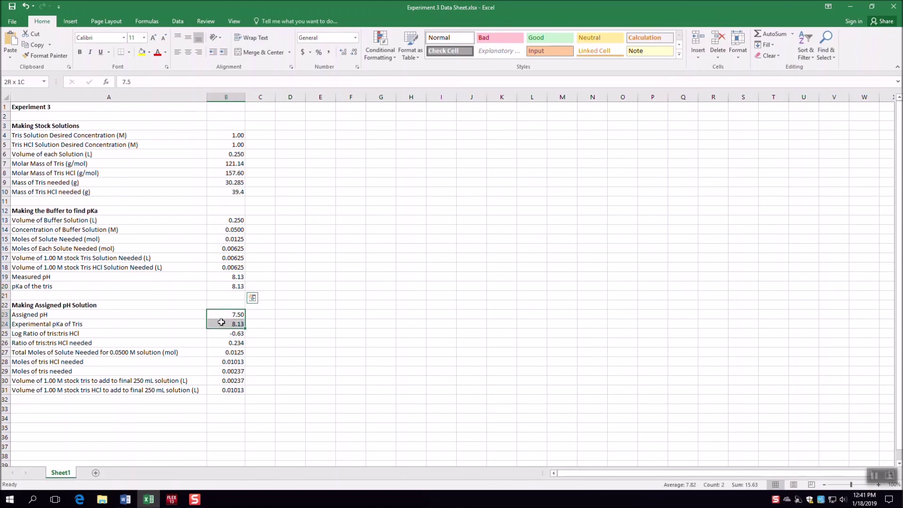
left_click(275, 300)
left_click(237, 277)
key("Delete")
left_click(234, 286)
left_click(228, 323)
left_click(228, 280)
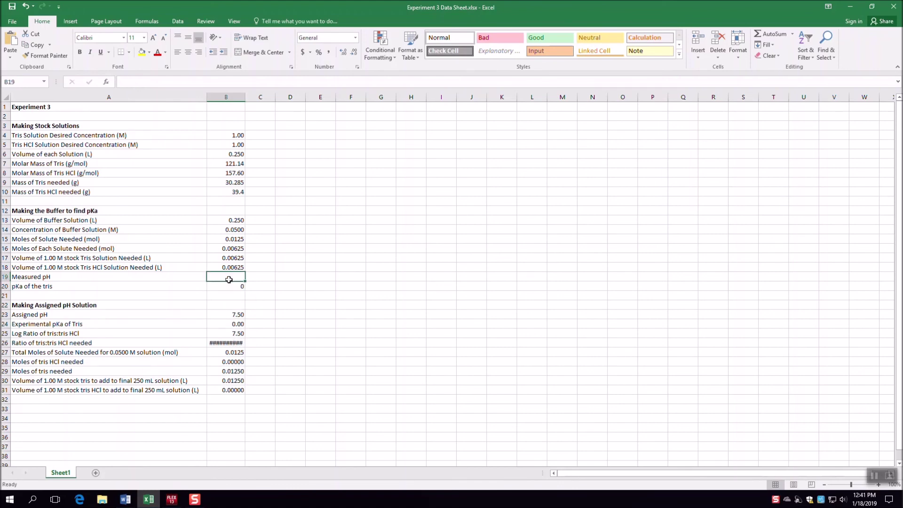
type("8.13")
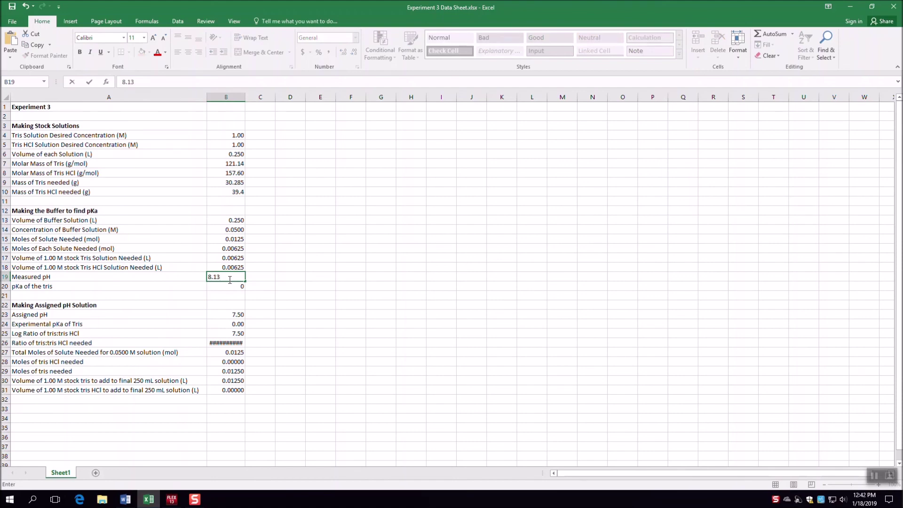
key("Return")
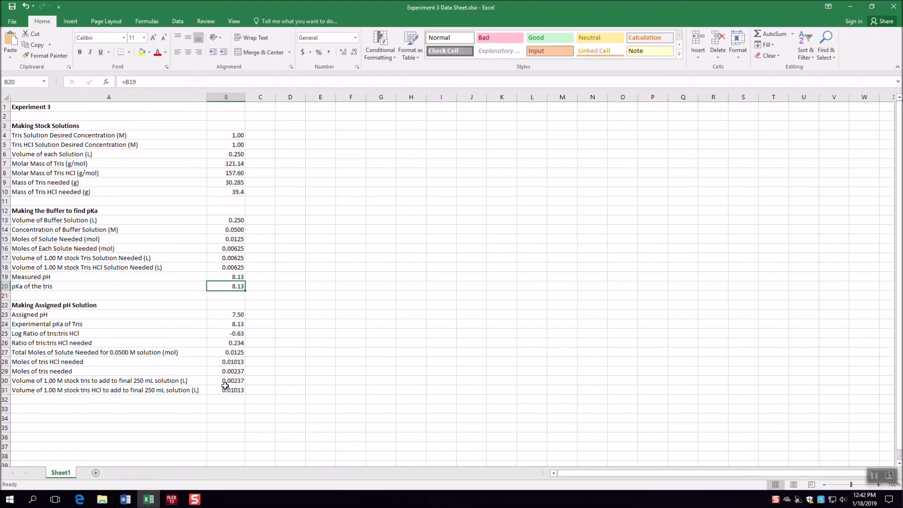
Step: Review the assigned pH, the stock solution inputs and masses, and the stock volumes in B17:B18 and B30:B31
left_click_drag(225, 381, 227, 390)
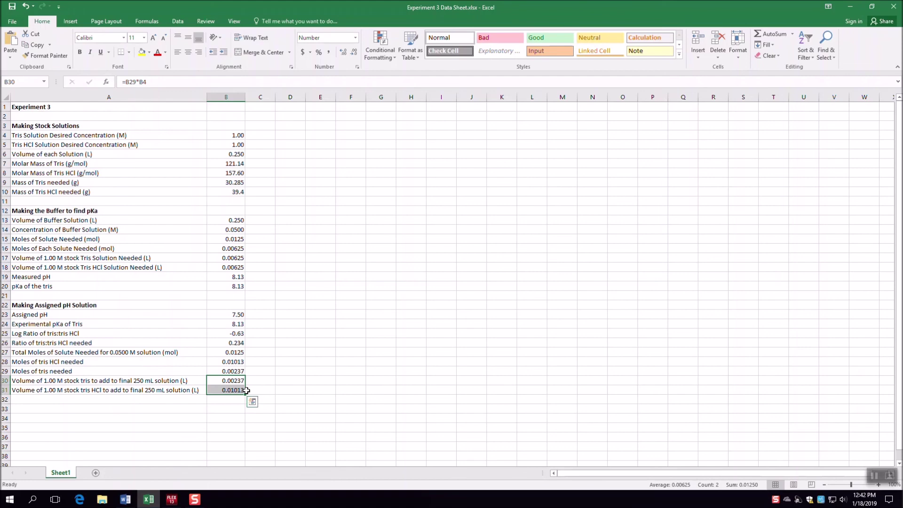
left_click(233, 311)
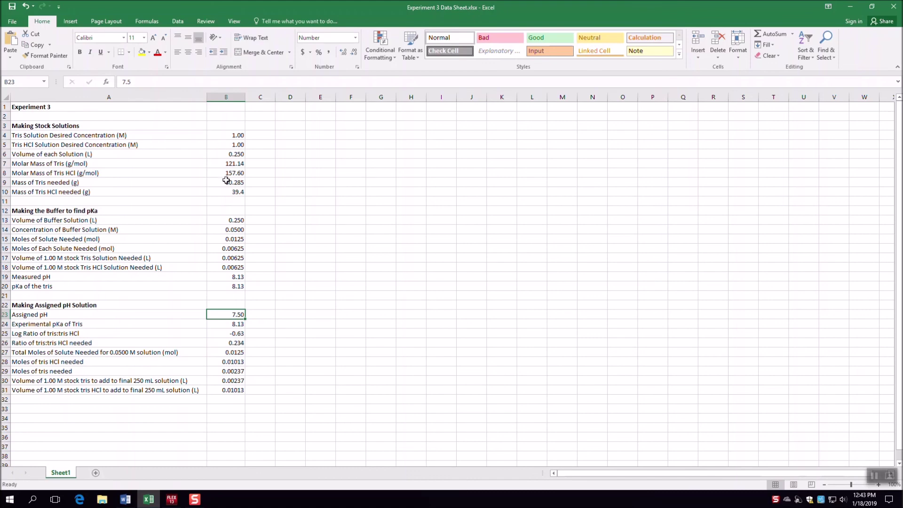
left_click_drag(226, 183, 230, 193)
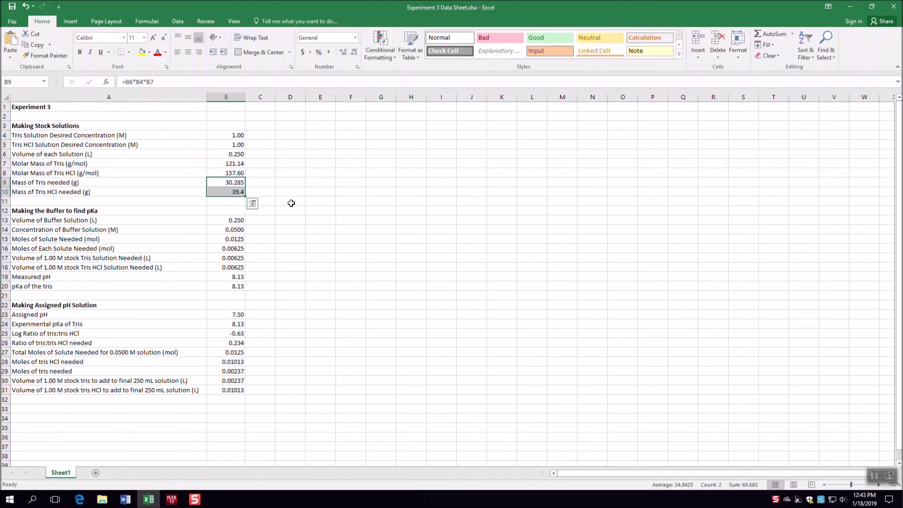
left_click_drag(237, 135, 238, 163)
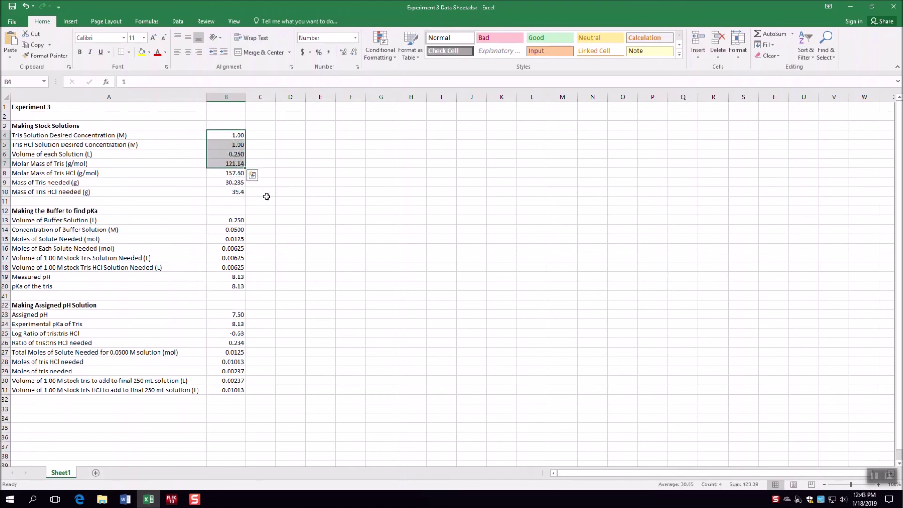
left_click(223, 258)
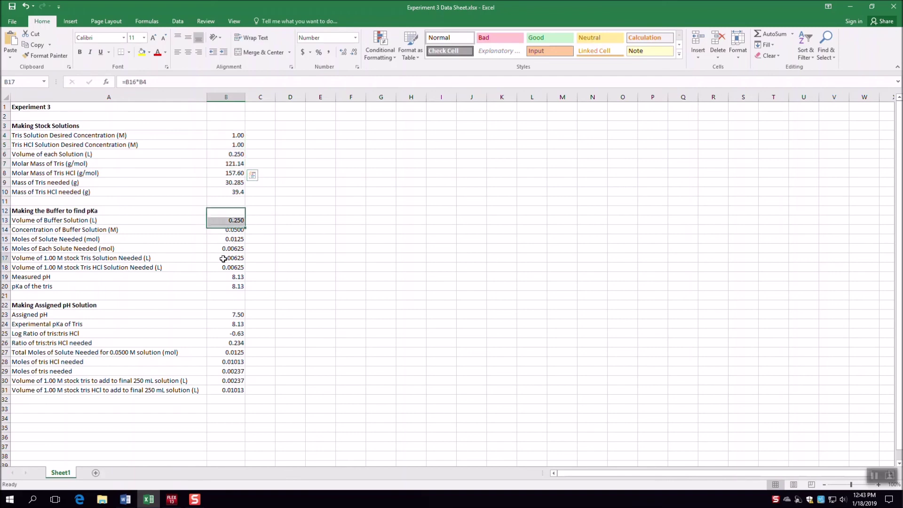
left_click_drag(223, 258, 224, 267)
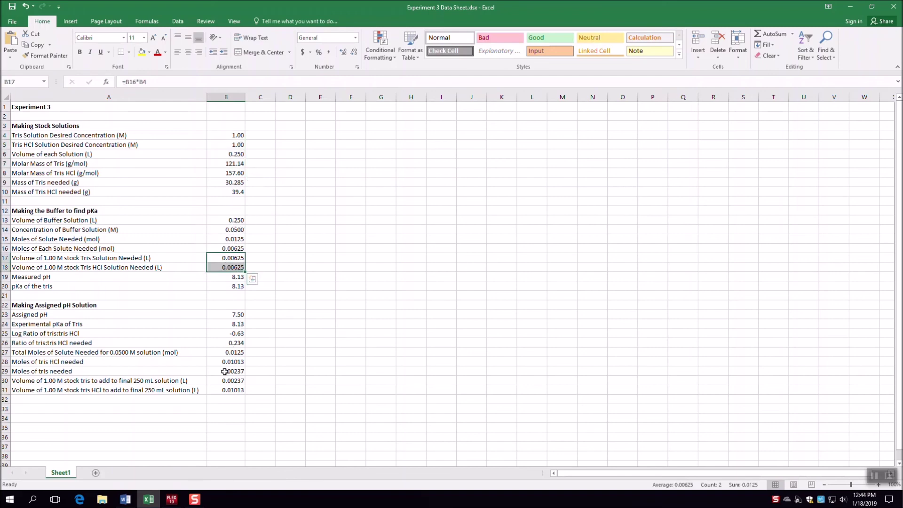
left_click_drag(227, 381, 228, 390)
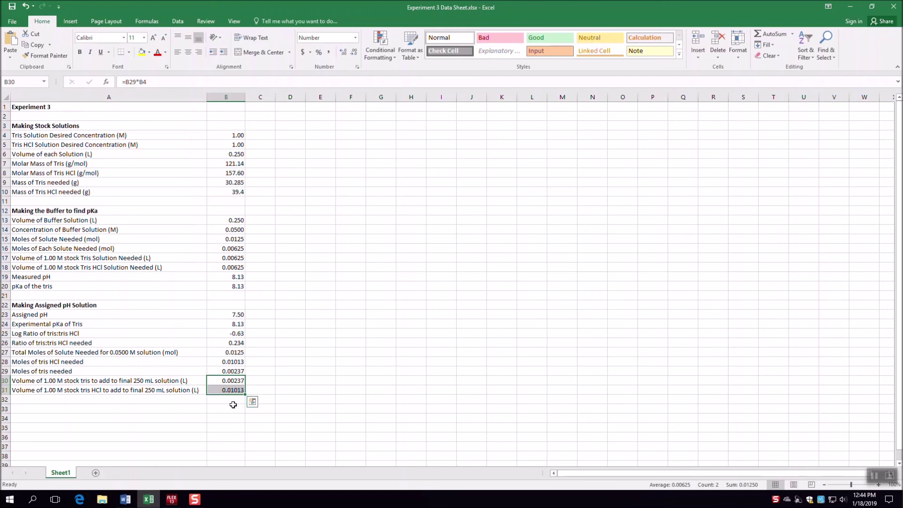